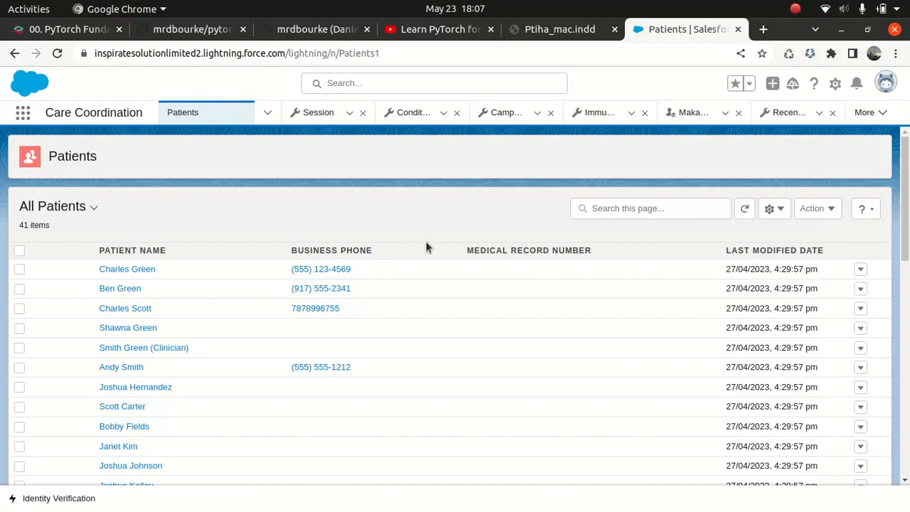
# Step: Check the existing custom patient lists and the record types available for filtering a new list, without creating one
pyautogui.click(92, 209)
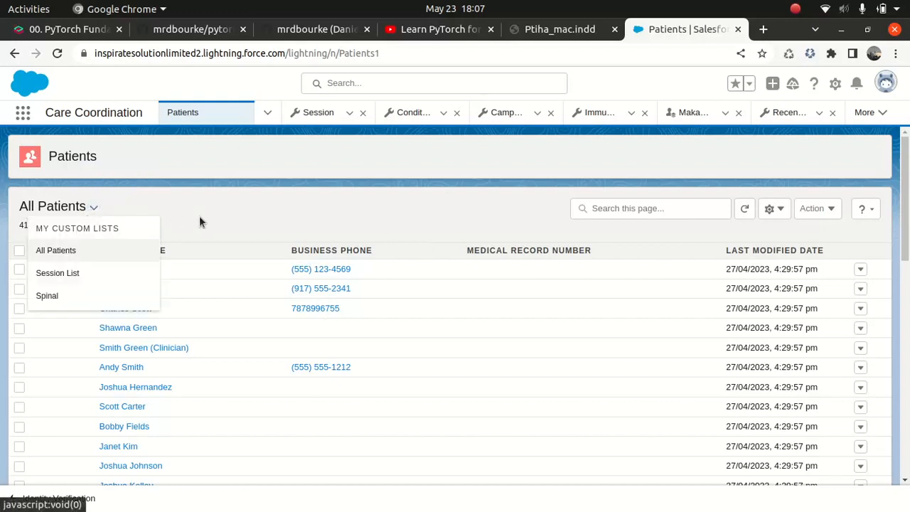
pyautogui.click(199, 217)
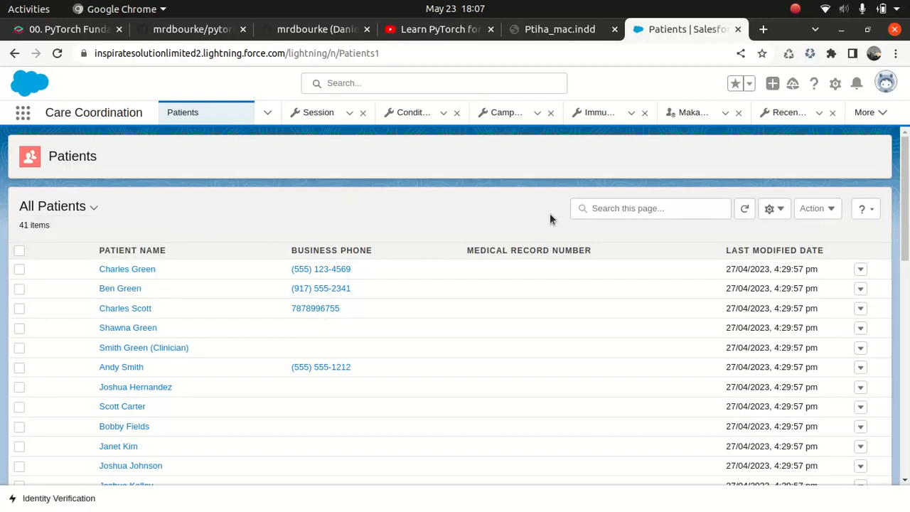
pyautogui.click(779, 212)
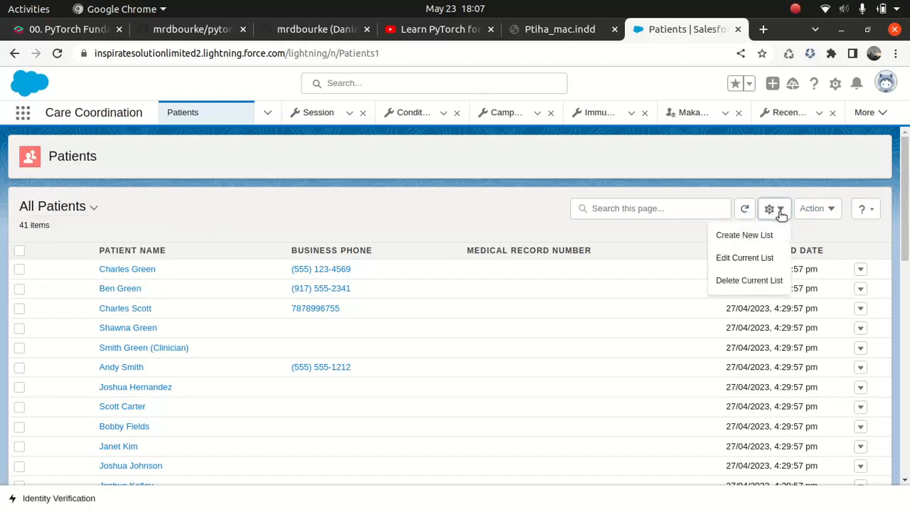
pyautogui.click(744, 235)
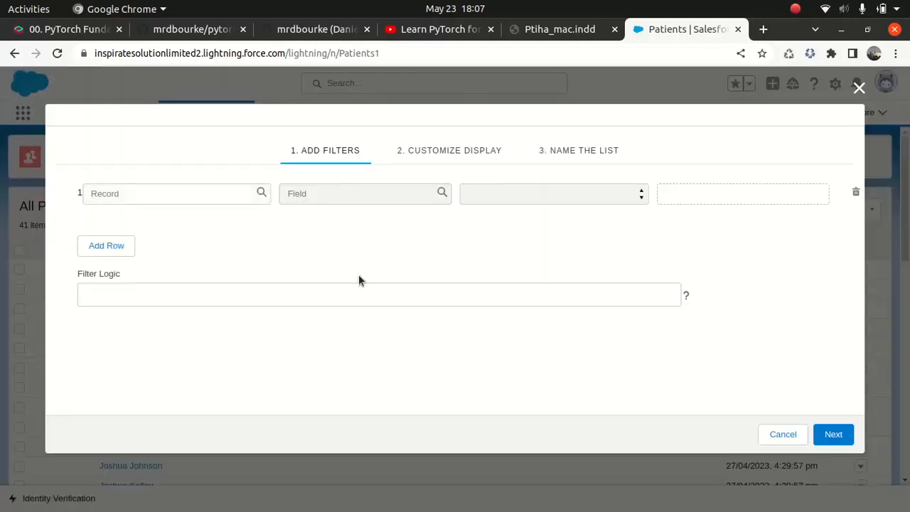
pyautogui.click(199, 193)
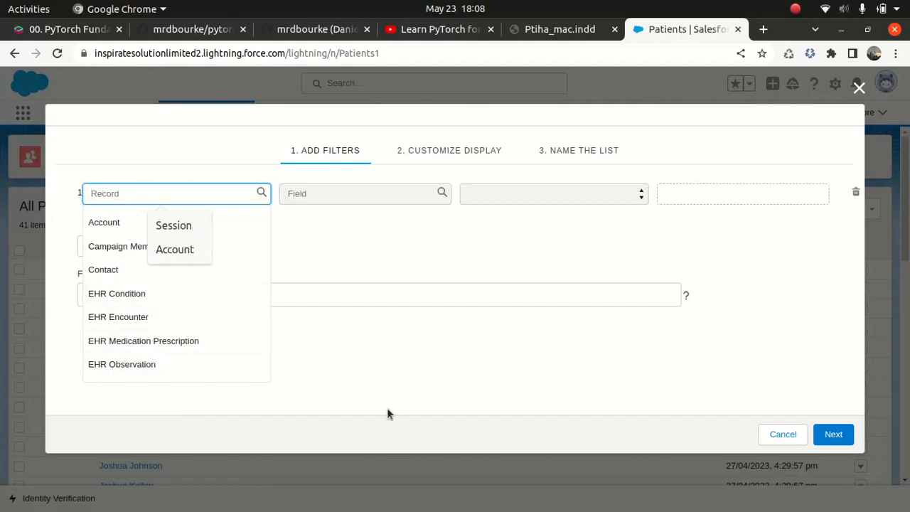
pyautogui.click(781, 433)
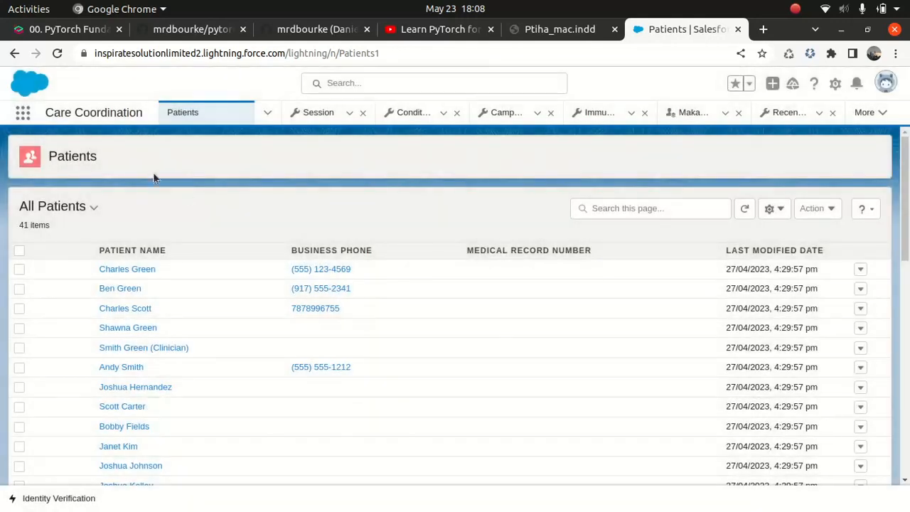
# Step: Find Cross Object Relationships among the available items and start a new relationship record
pyautogui.click(24, 116)
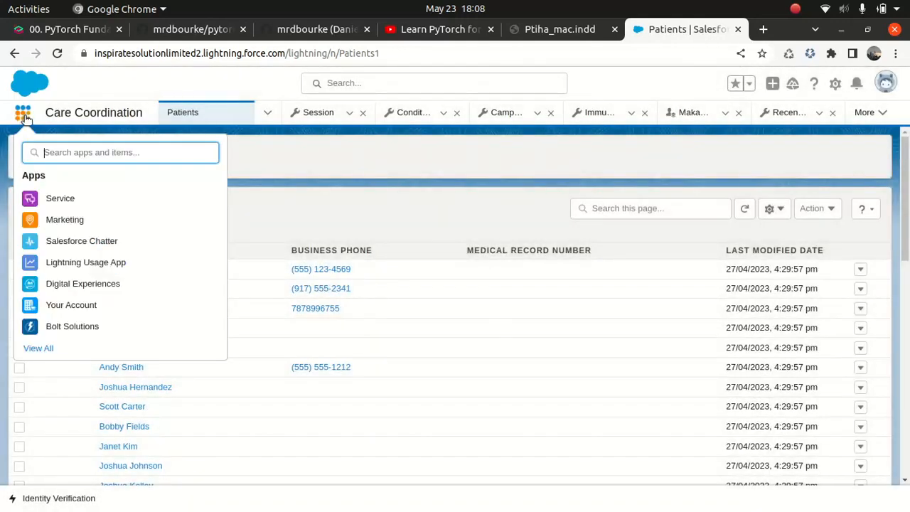
pyautogui.write('cross')
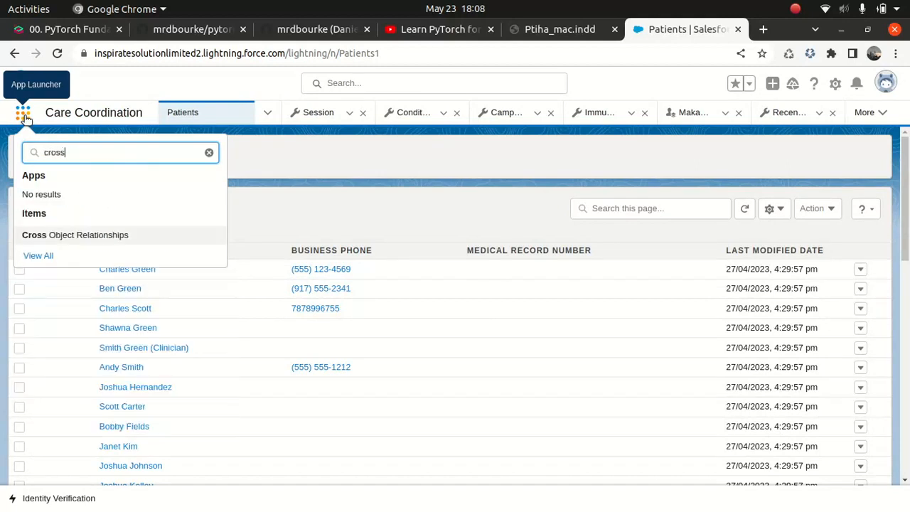
pyautogui.click(86, 235)
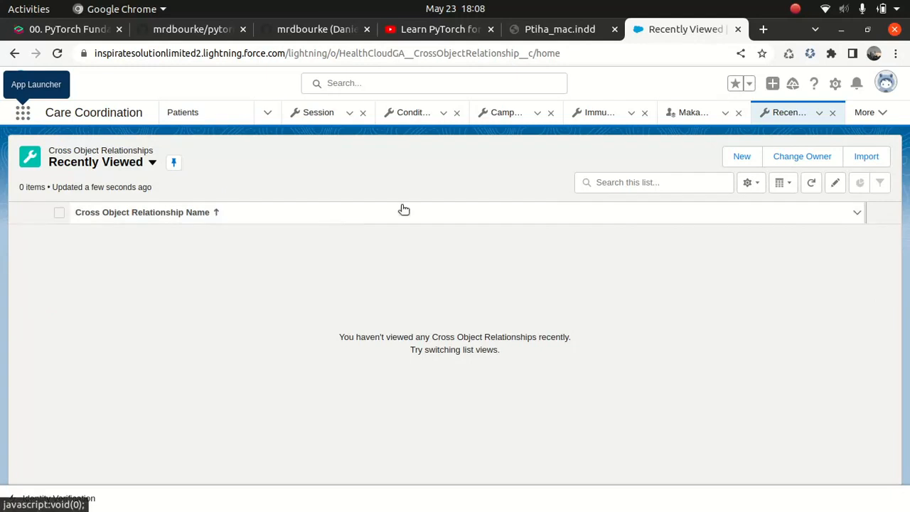
pyautogui.click(742, 162)
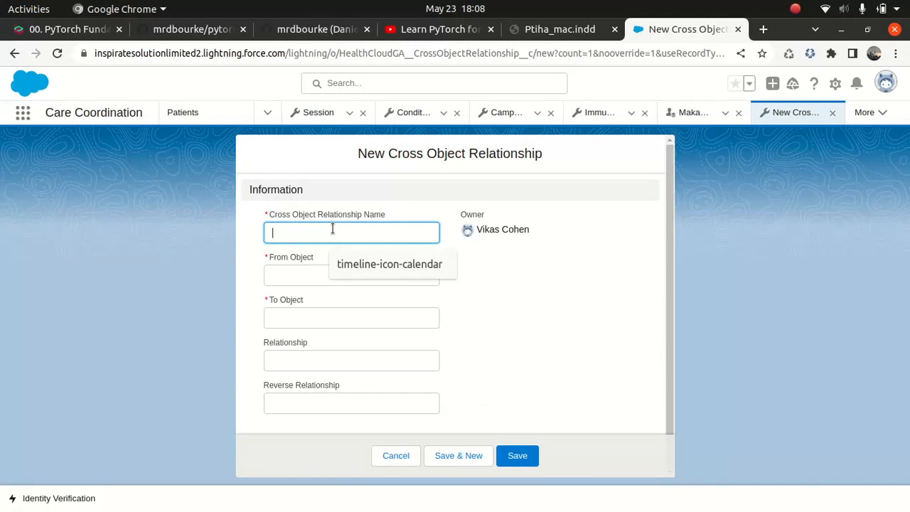
# Step: Create the cross object relationship SessionAccount from object Account to object Session__c and save it
pyautogui.write('Sessio')
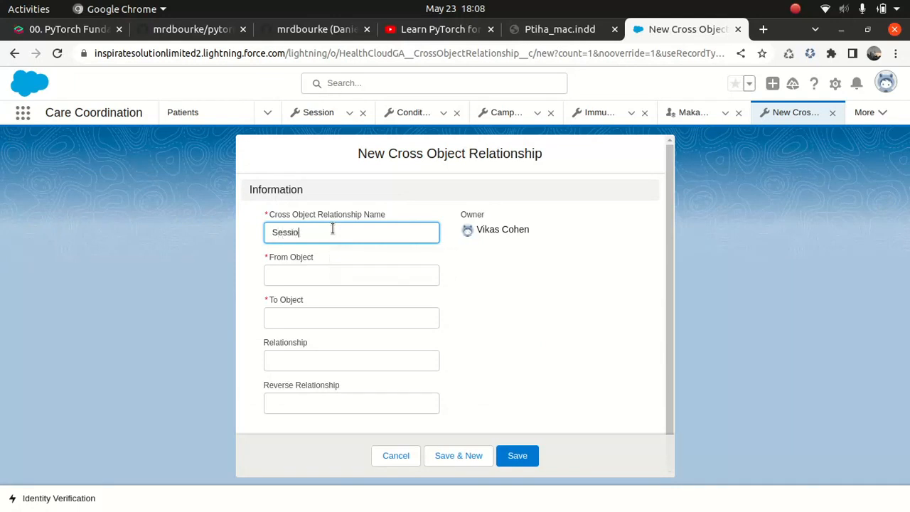
pyautogui.write('nAccount')
pyautogui.press('Tab')
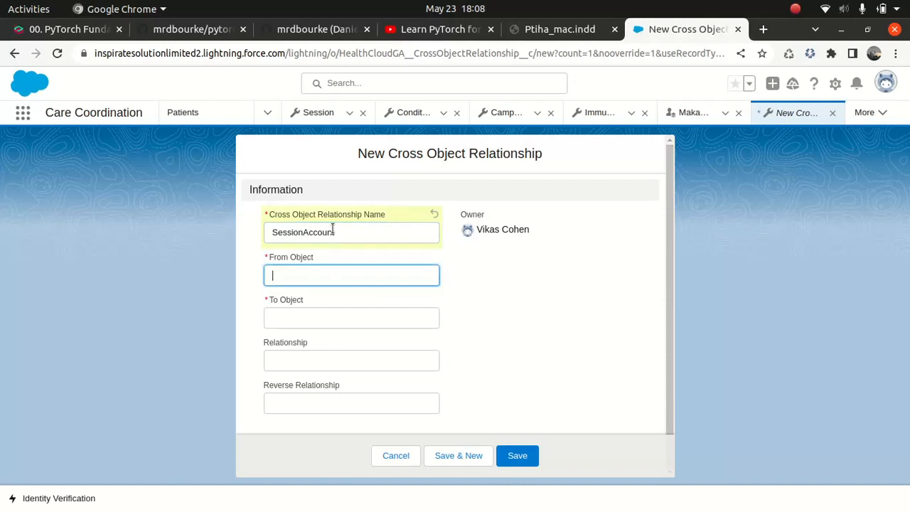
pyautogui.write('Account')
pyautogui.click(294, 314)
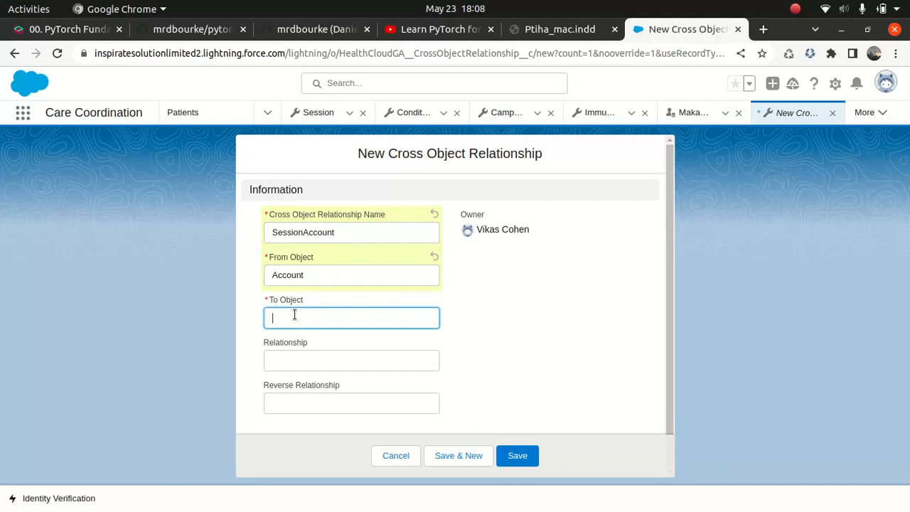
pyautogui.write('Session__c')
pyautogui.click(519, 462)
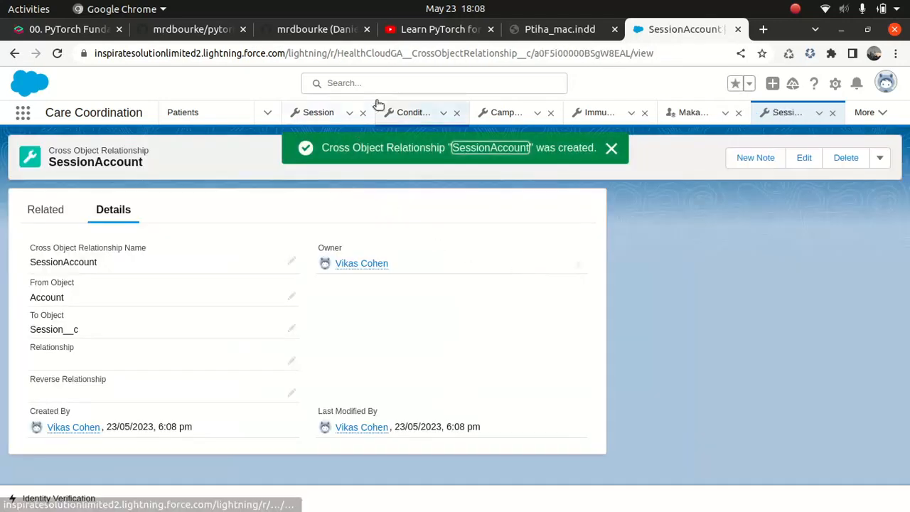
# Step: Reload the page and start creating a new list from the Patients page
pyautogui.moveTo(389, 56); pyautogui.dragTo(386, 56)
pyautogui.press('Return')
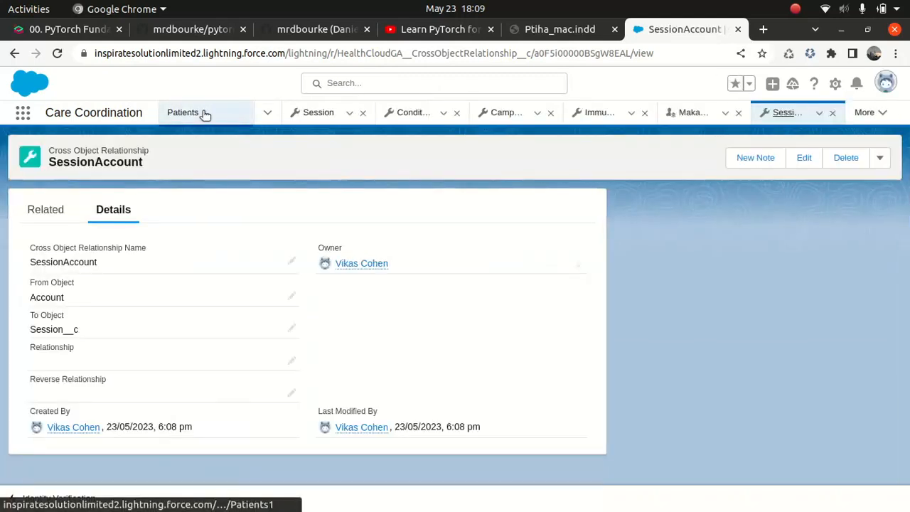
pyautogui.click(204, 115)
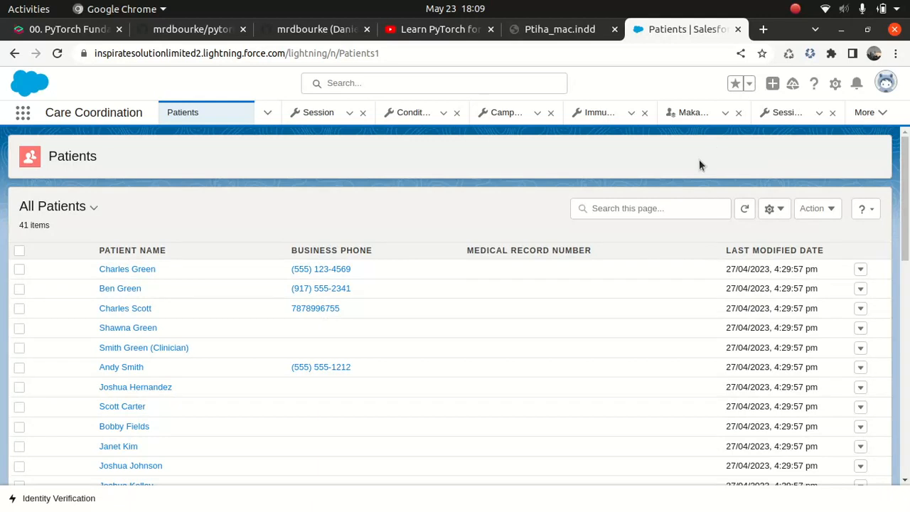
pyautogui.click(773, 210)
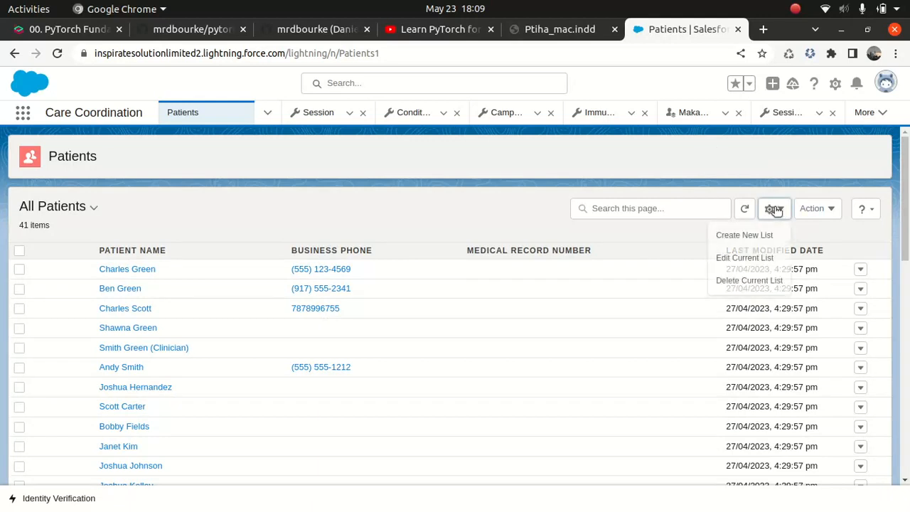
pyautogui.click(738, 236)
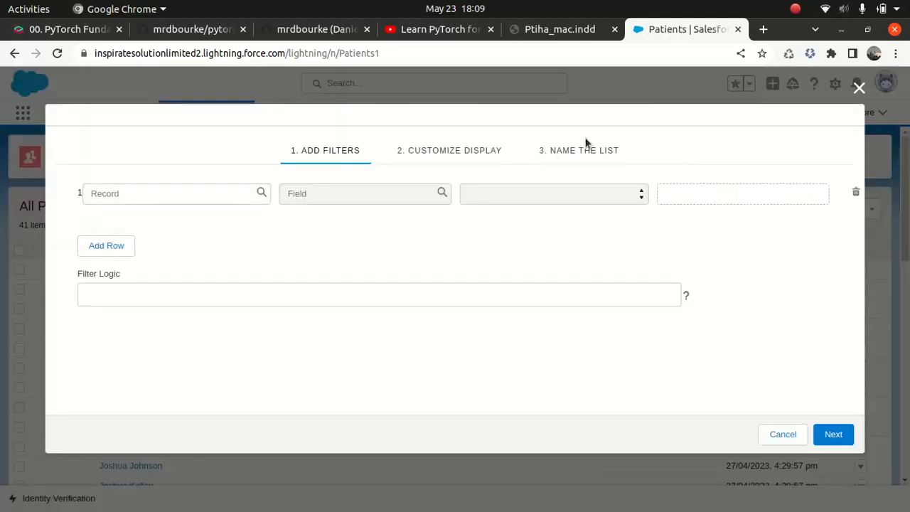
# Step: Set the first filter row's record to Session and its field to Type
pyautogui.click(187, 198)
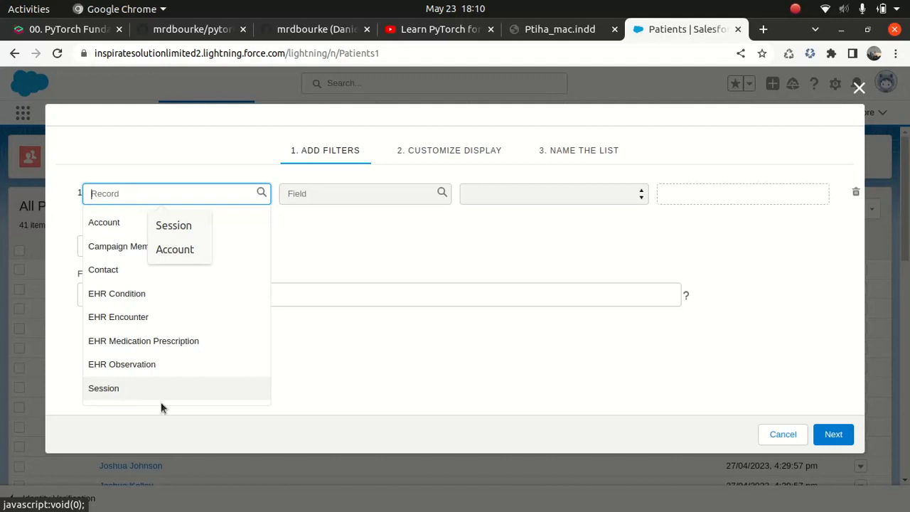
pyautogui.click(119, 393)
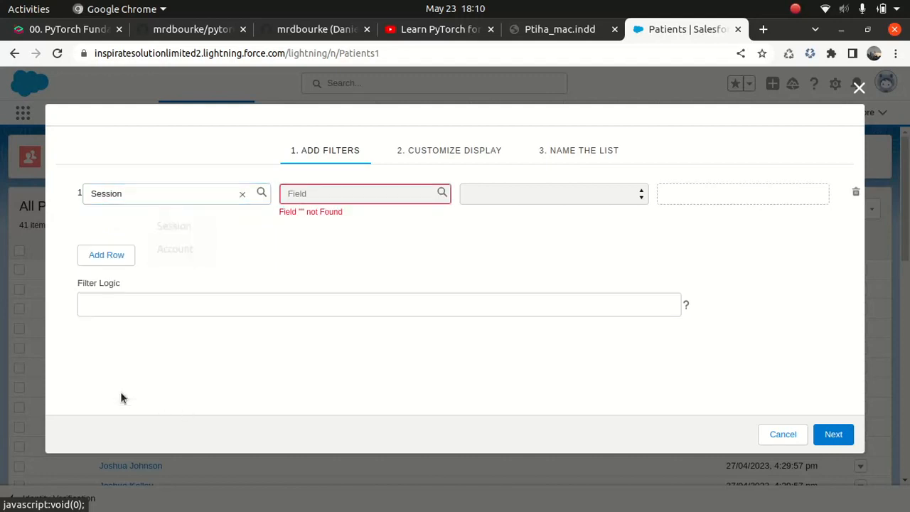
pyautogui.click(336, 201)
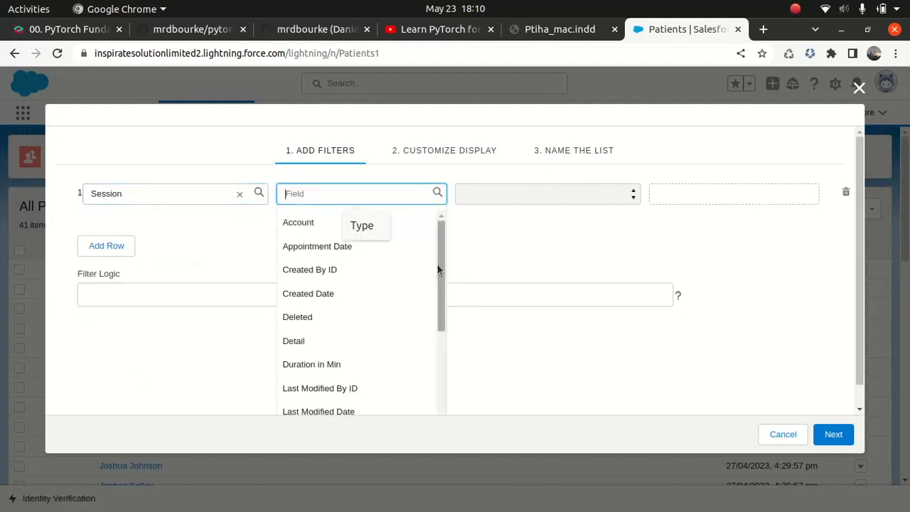
pyautogui.click(444, 246)
pyautogui.click(410, 194)
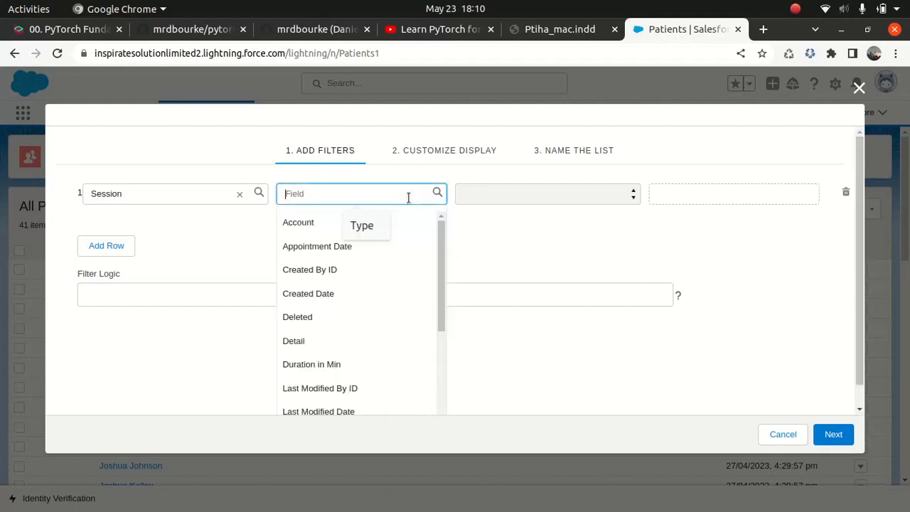
pyautogui.click(440, 253)
pyautogui.click(430, 197)
pyautogui.click(439, 238)
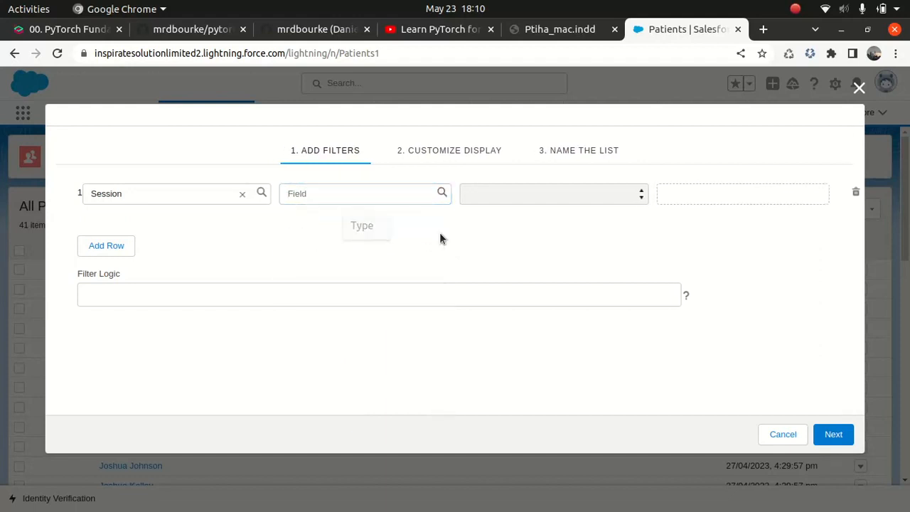
pyautogui.click(431, 193)
pyautogui.write('typ')
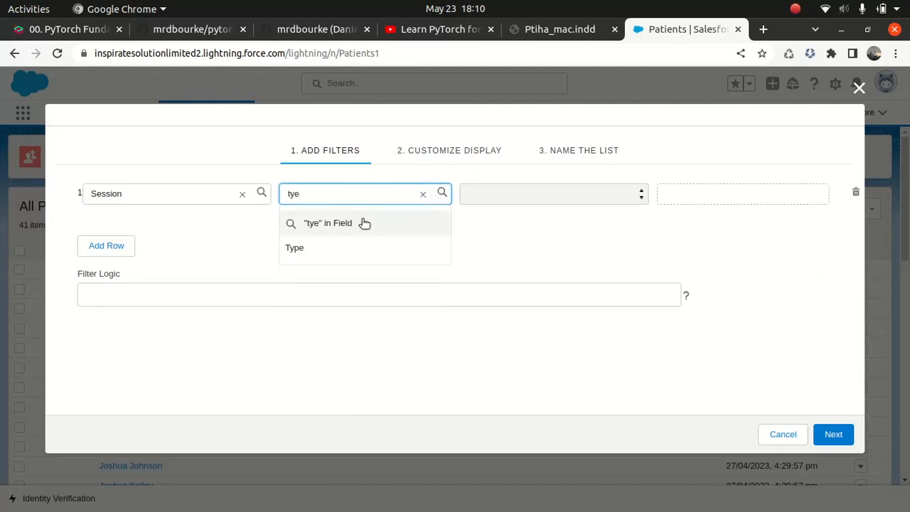
pyautogui.click(325, 248)
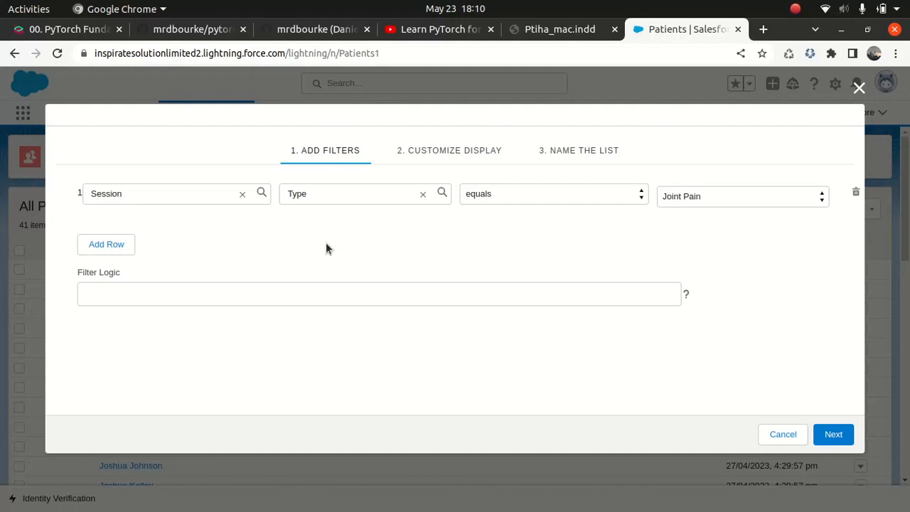
# Step: Set the session type filter value to Spinal Injury and proceed to customizing the display
pyautogui.click(708, 199)
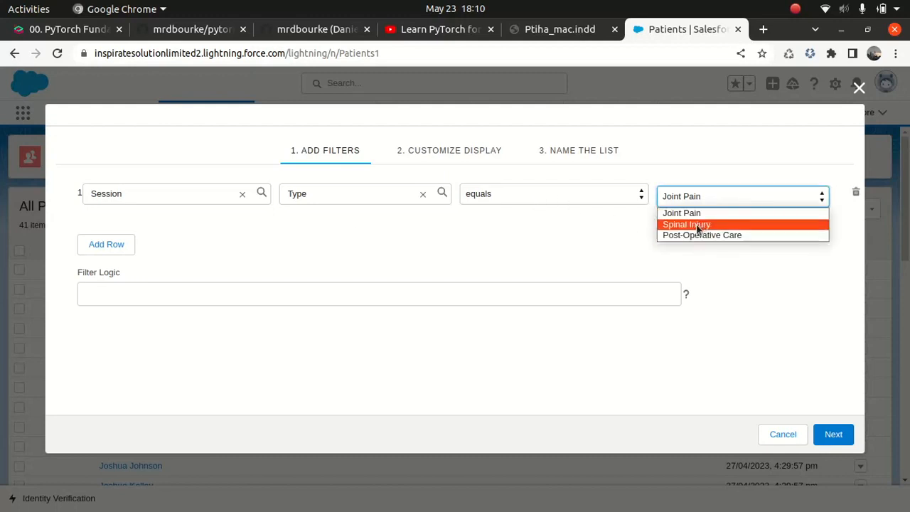
pyautogui.click(696, 224)
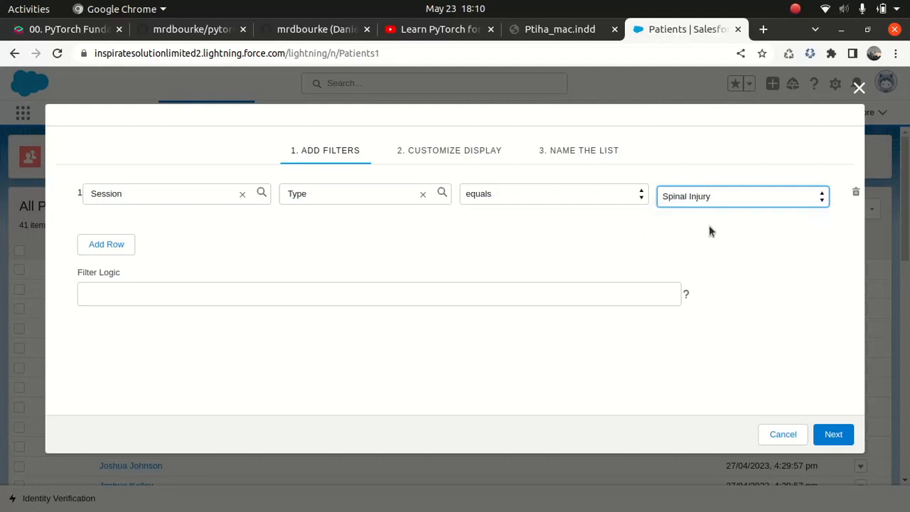
pyautogui.click(829, 435)
# Step: Add the Account Name field from the Account category to the list's columns
pyautogui.click(231, 232)
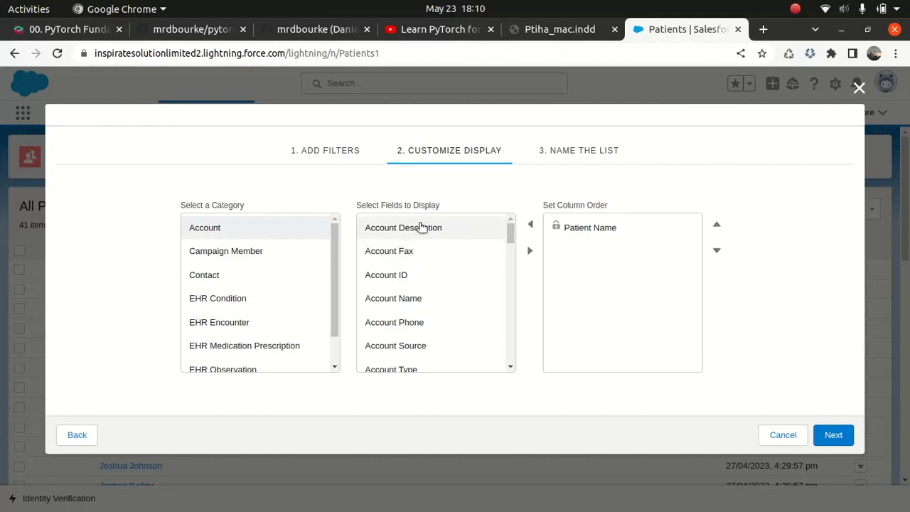
pyautogui.click(402, 303)
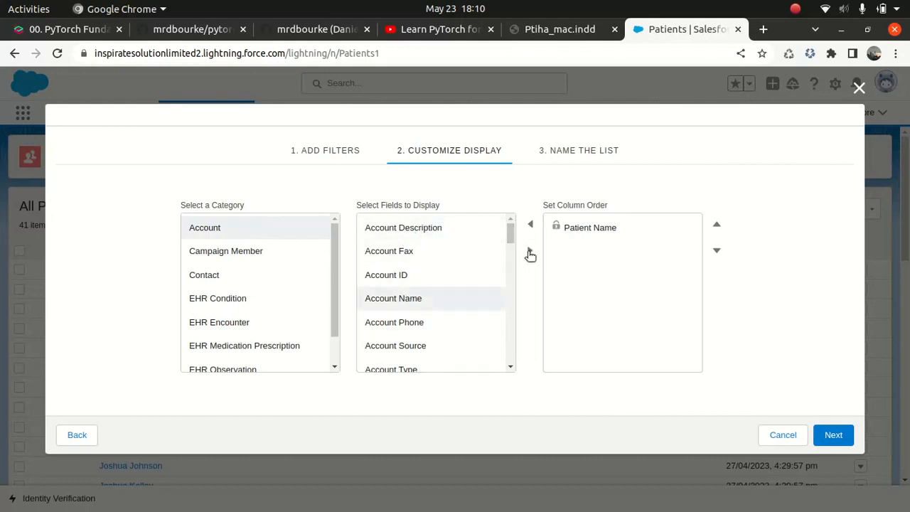
pyautogui.click(529, 250)
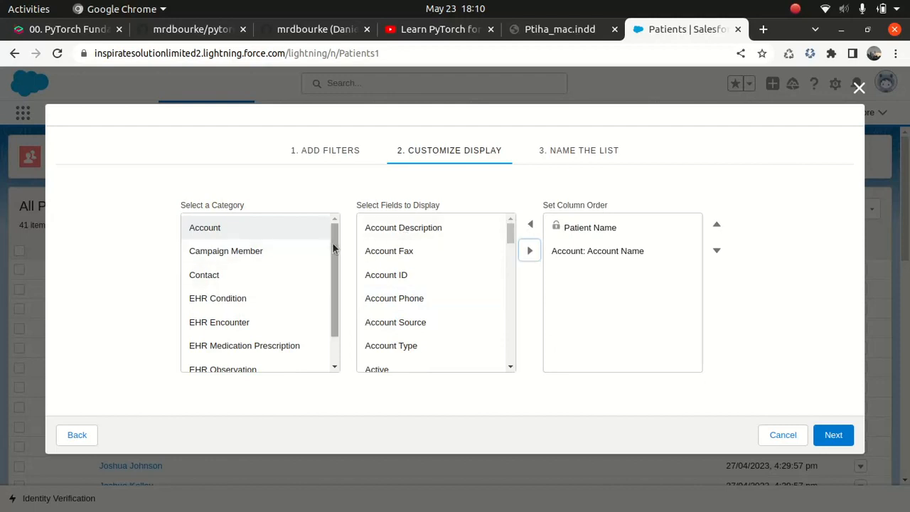
# Step: Add the Session fields Duration in Min and Appointment Date as columns and proceed to naming the list
pyautogui.scroll(-2, 332, 277)
pyautogui.click(222, 357)
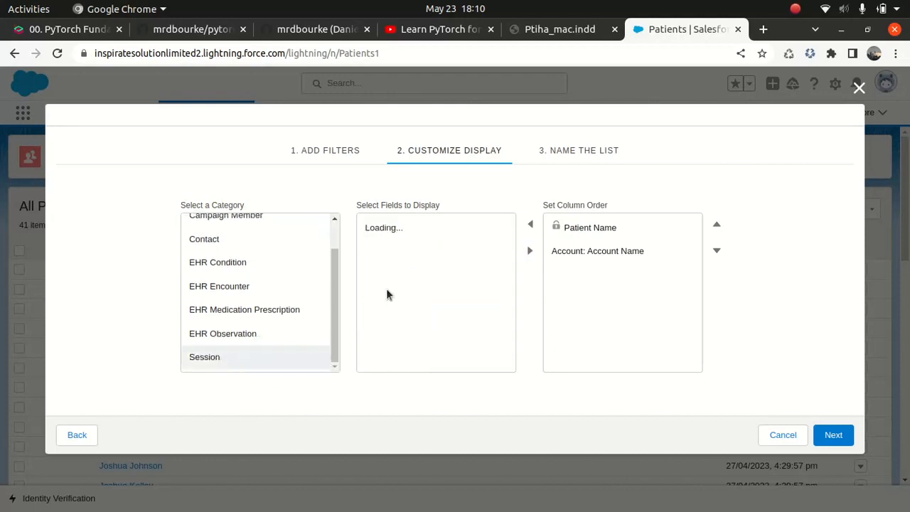
pyautogui.moveTo(507, 261); pyautogui.dragTo(497, 282)
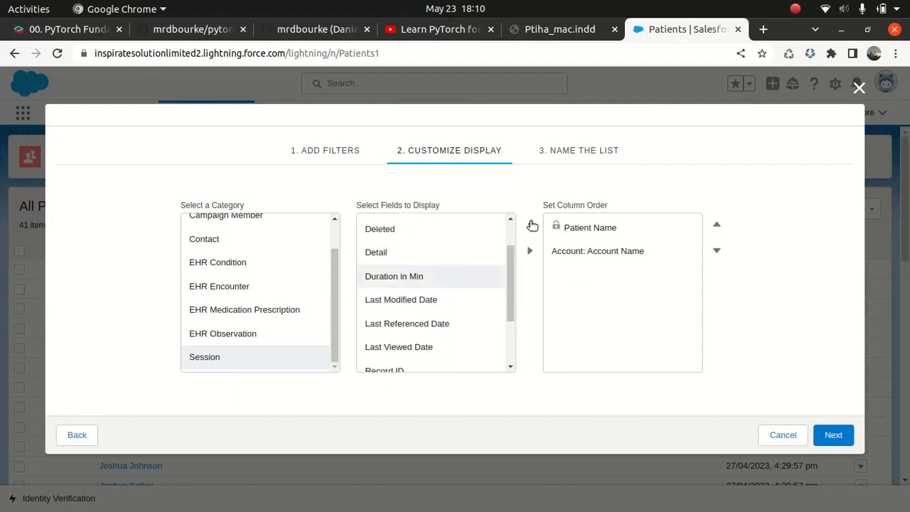
pyautogui.click(528, 252)
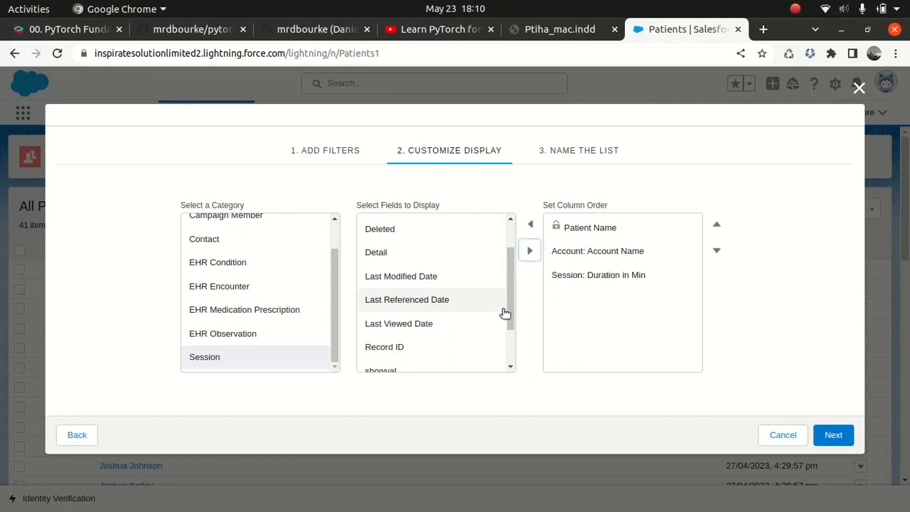
pyautogui.scroll(2, 504, 284)
pyautogui.click(433, 227)
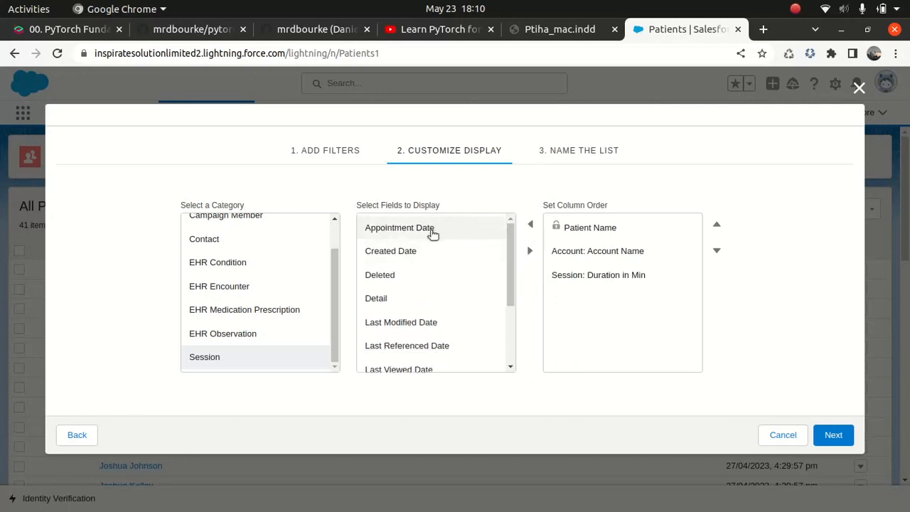
pyautogui.click(530, 250)
pyautogui.click(833, 434)
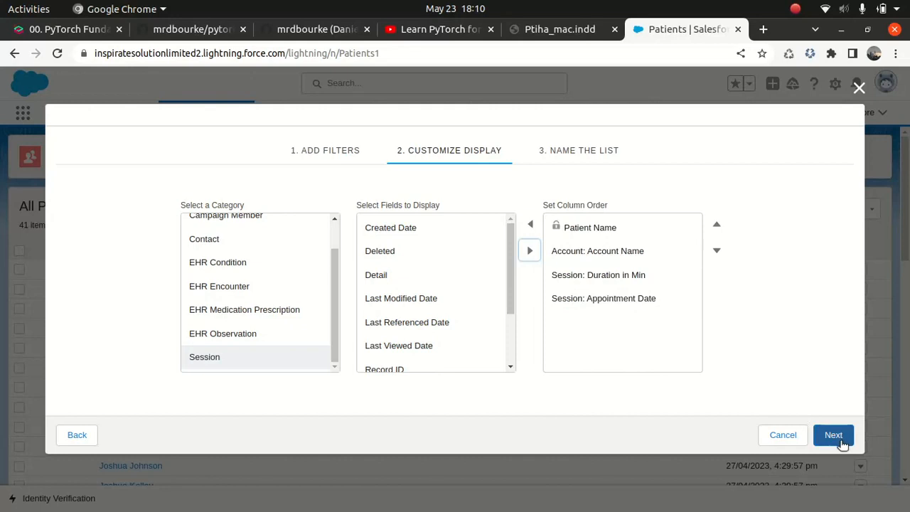
# Step: Name the patient list Patient Sessions and save it
pyautogui.click(436, 201)
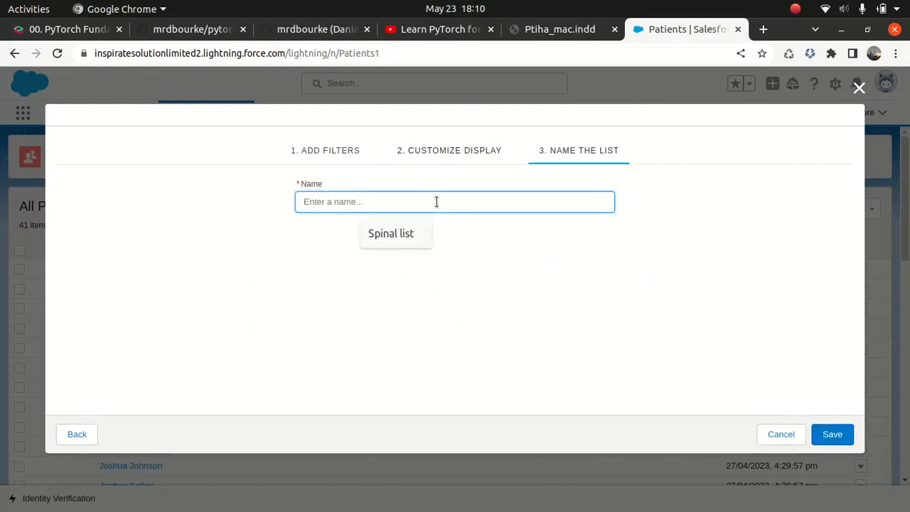
pyautogui.write('st')
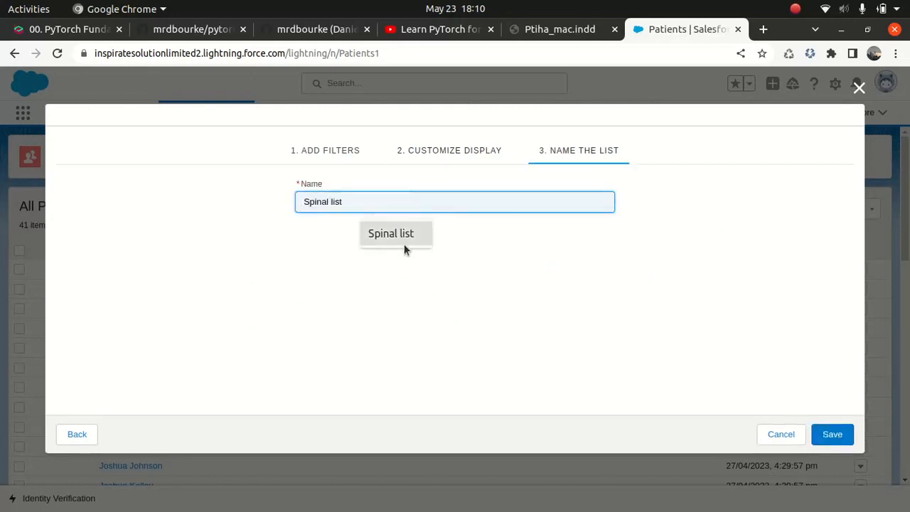
pyautogui.press('BackSpace')
pyautogui.write('Sr')
pyautogui.press('BackSpace')
pyautogui.press('BackSpace')
pyautogui.write('My')
pyautogui.press('BackSpace')
pyautogui.press('BackSpace')
pyautogui.write('Patient Se')
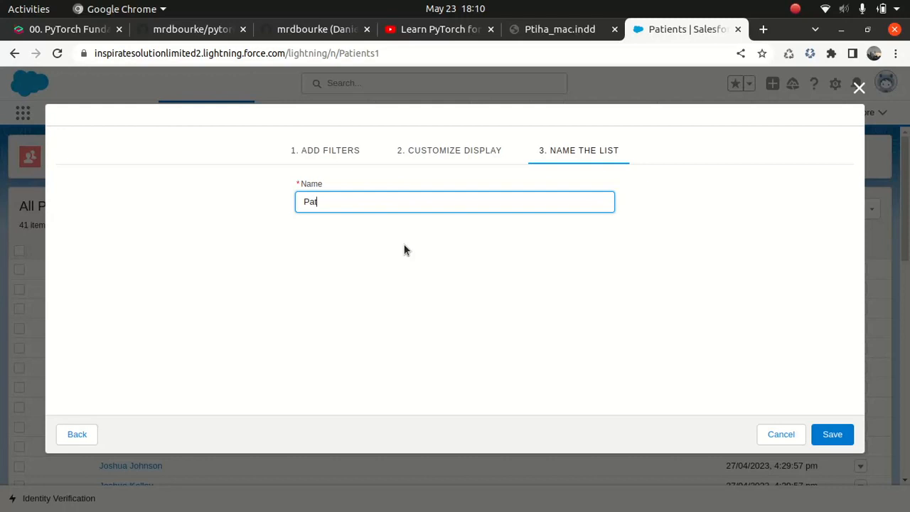
pyautogui.write('ssions')
pyautogui.click(831, 439)
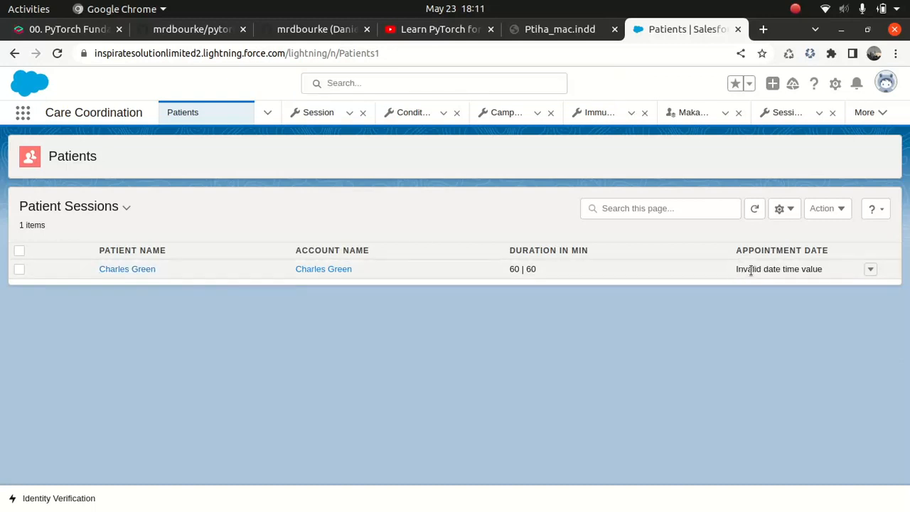
# Step: Find the Sessions object among the apps and items and open its record list
pyautogui.click(23, 114)
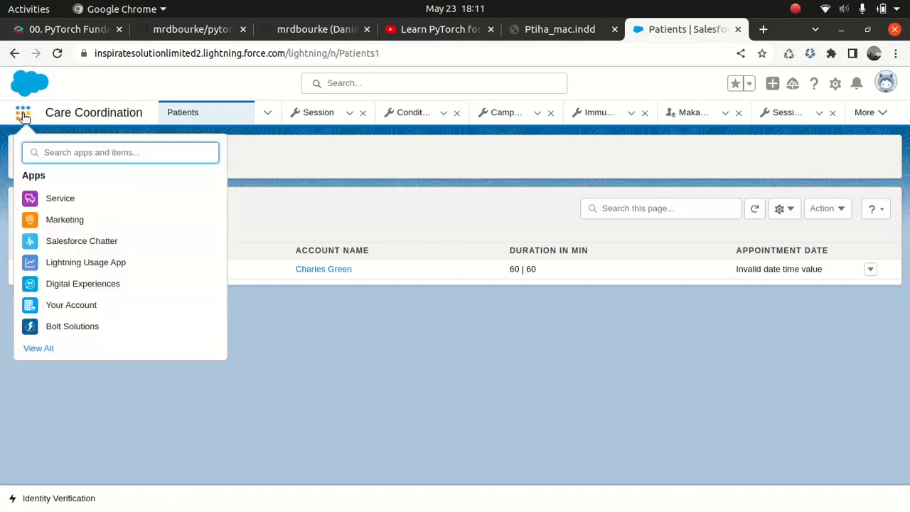
pyautogui.write('sess')
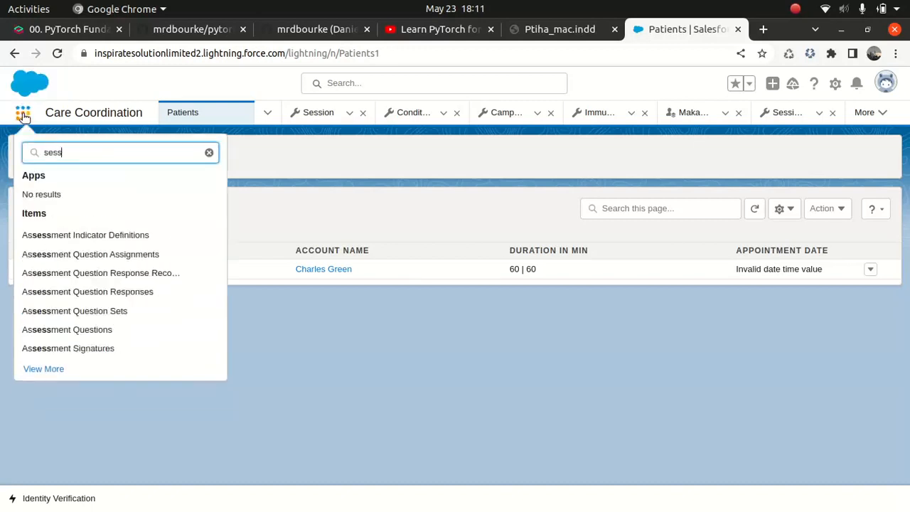
pyautogui.write('io')
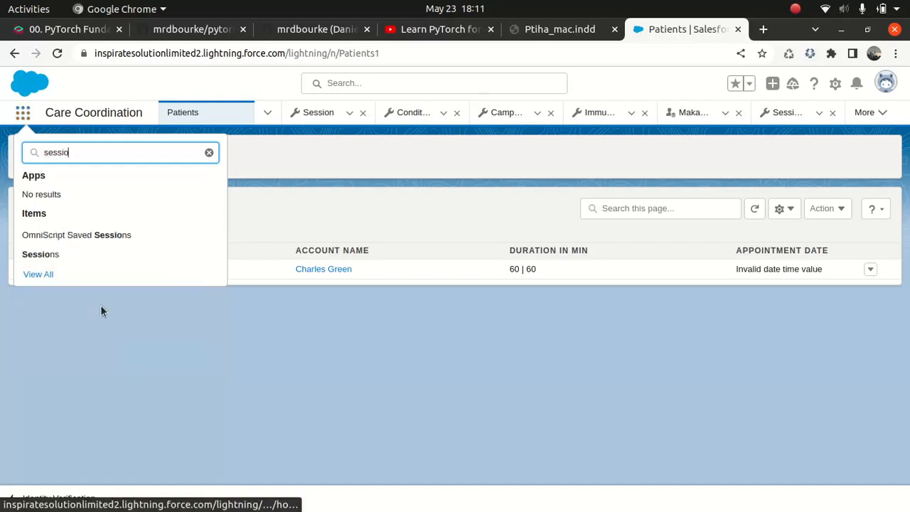
pyautogui.click(42, 254)
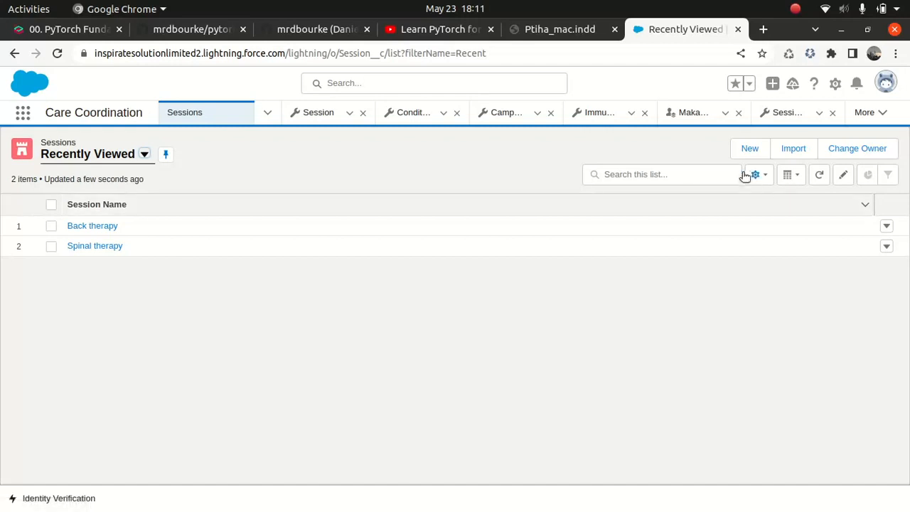
# Step: Start a new session named New Patient with duration 90 min, detail Back pain and appointment date 24/05/2023
pyautogui.click(748, 148)
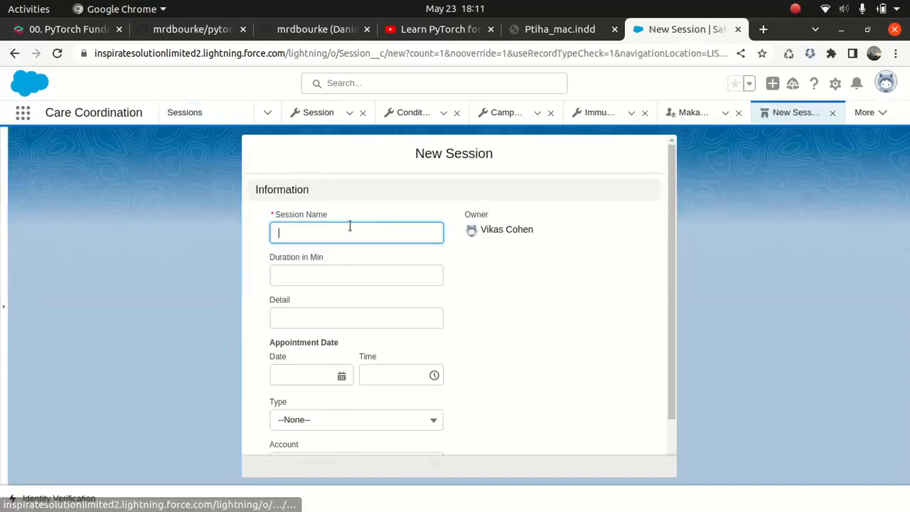
pyautogui.write('New Patient')
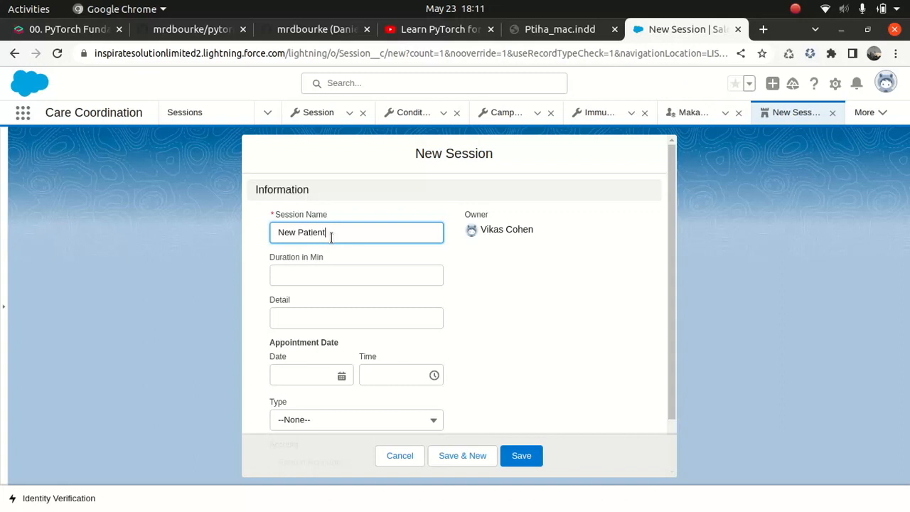
pyautogui.press('Tab')
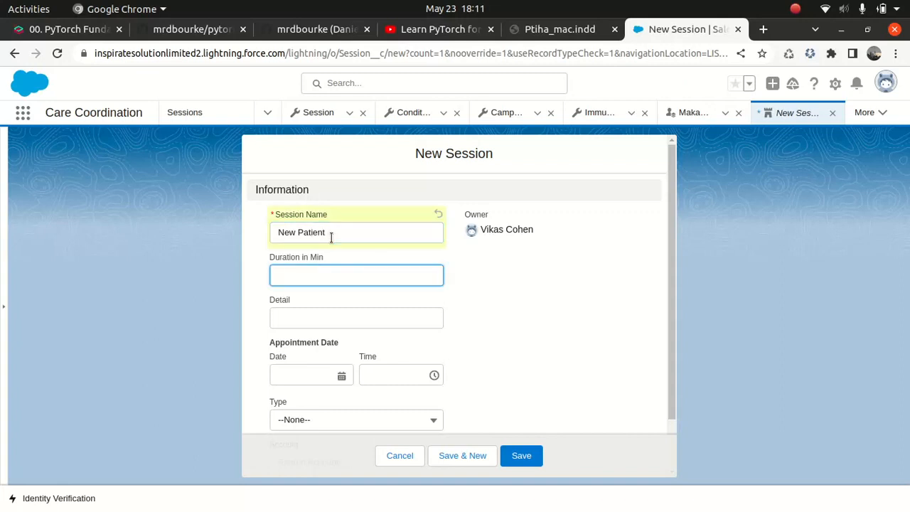
pyautogui.write('90')
pyautogui.press('Tab')
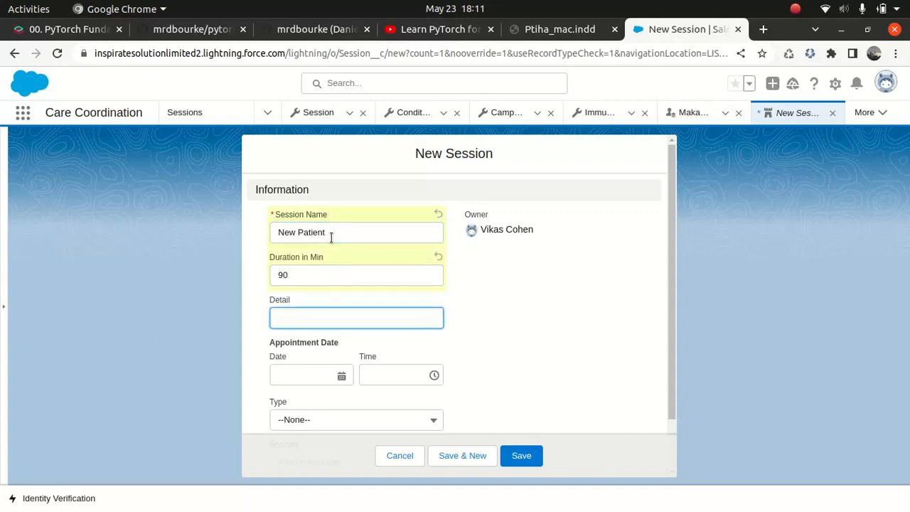
pyautogui.write('Back pain')
pyautogui.click(341, 374)
pyautogui.click(363, 274)
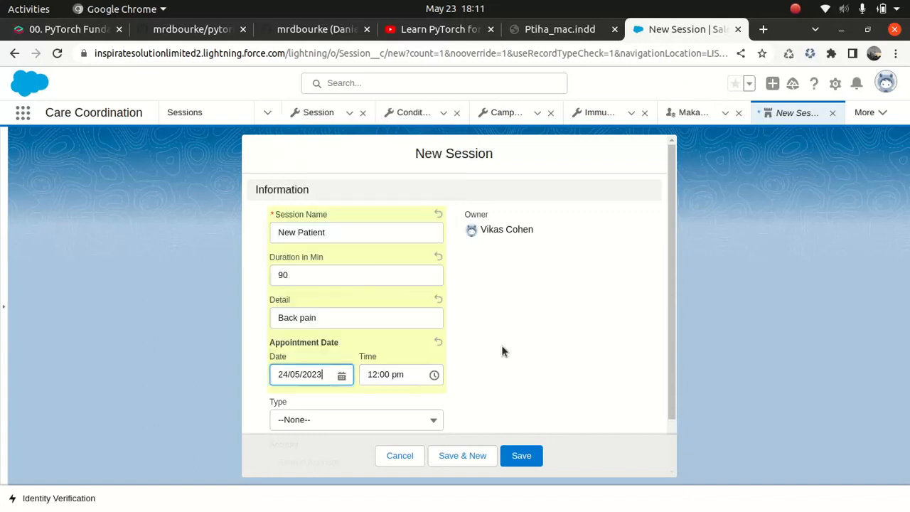
# Step: Set the session's type to Spinal Injury, link it to a recent patient account without a listed phone number, and save the record
pyautogui.scroll(-2, 670, 242)
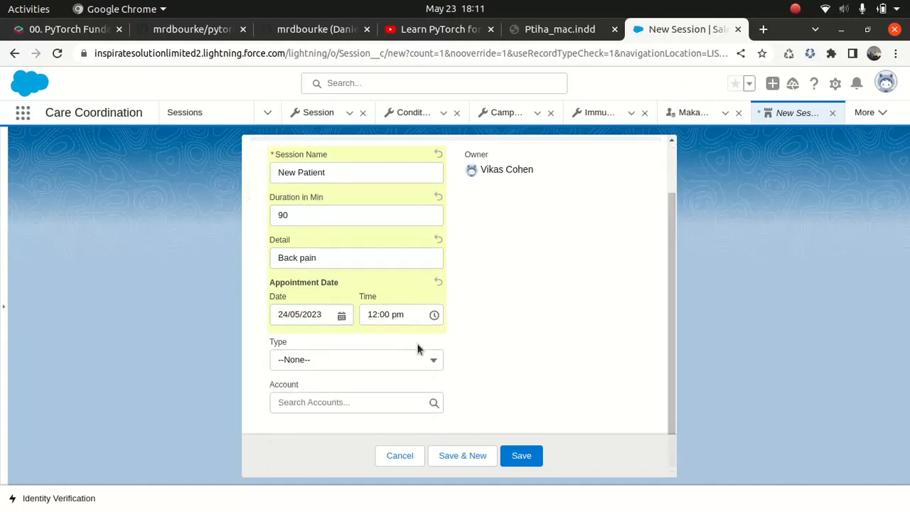
pyautogui.click(359, 366)
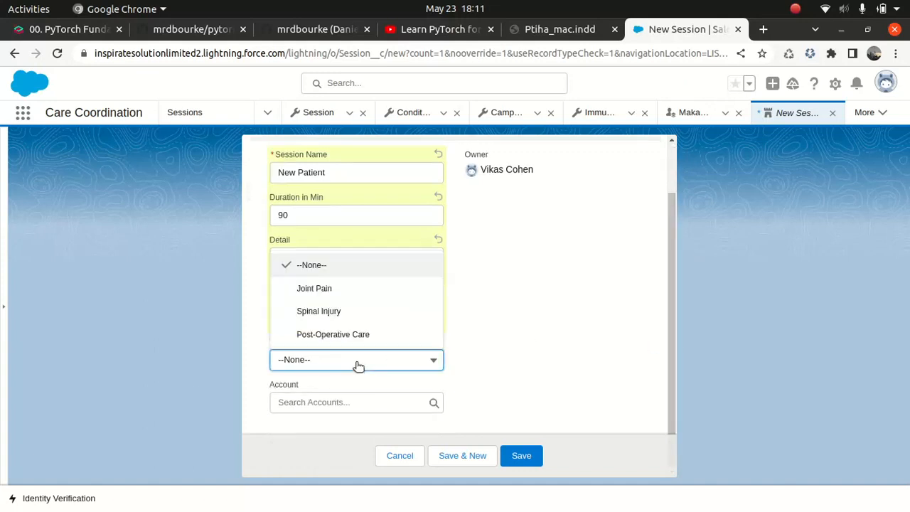
pyautogui.click(331, 311)
pyautogui.click(329, 402)
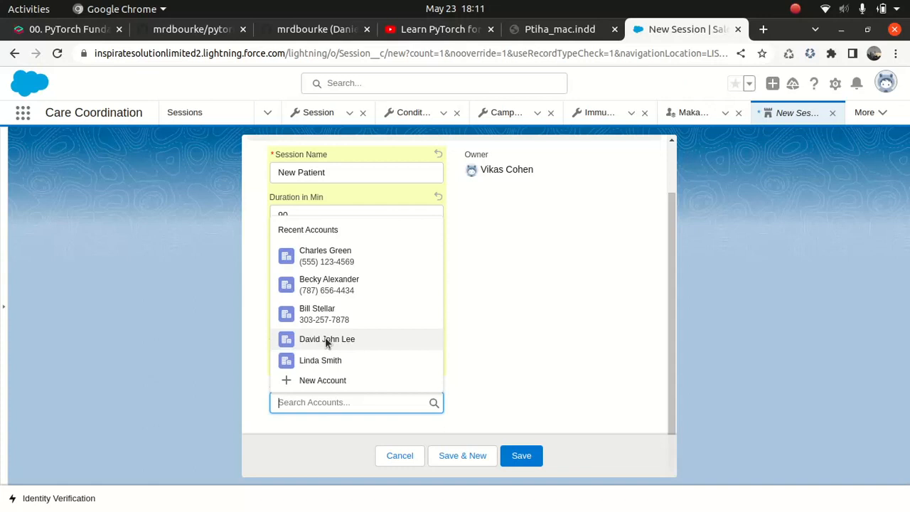
pyautogui.click(325, 339)
pyautogui.click(512, 454)
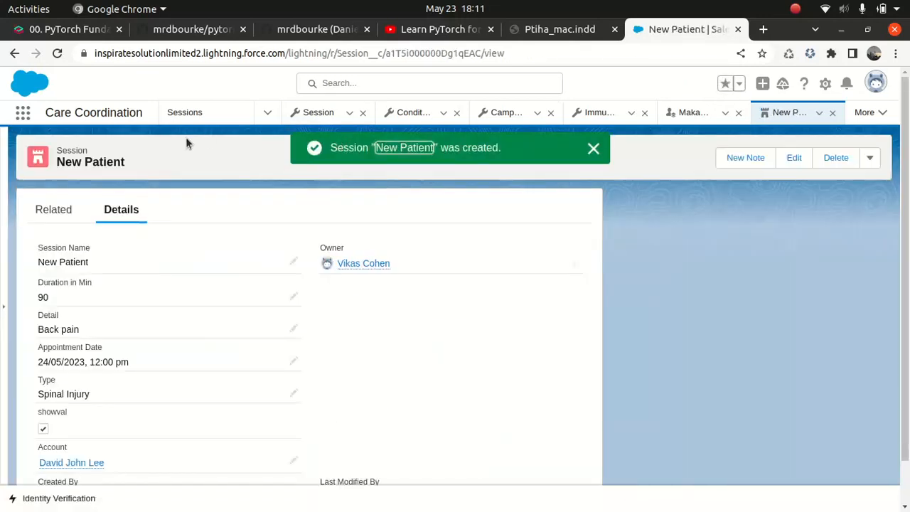
# Step: Return to the Patients page and check the Patient Sessions list for the newly added session's patient
pyautogui.click(266, 116)
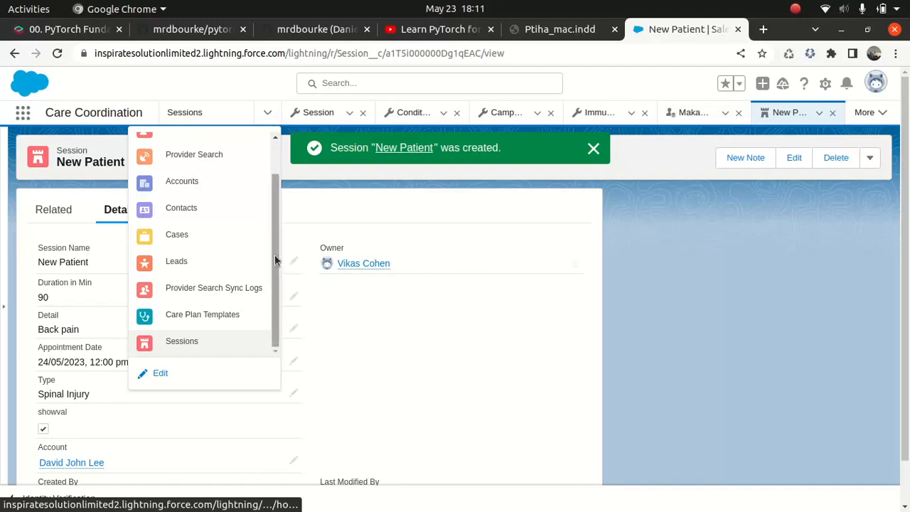
pyautogui.scroll(1, 268, 177)
pyautogui.click(194, 174)
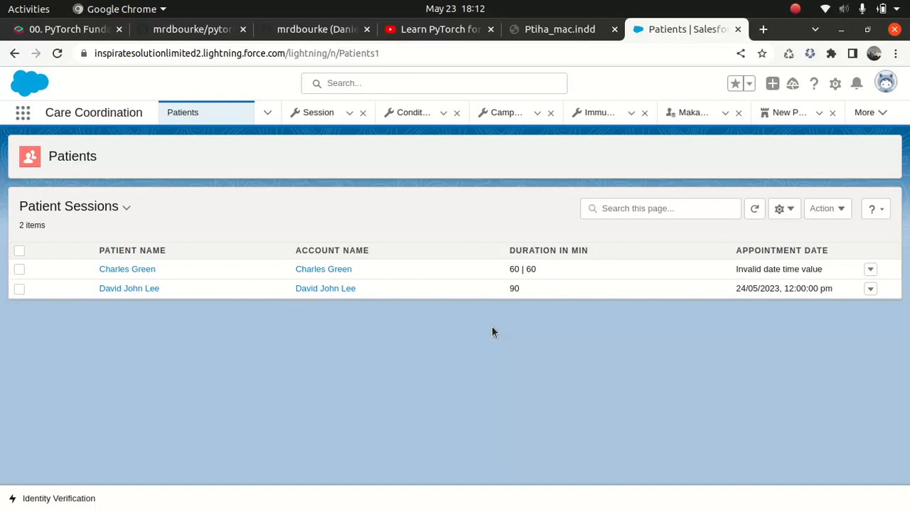
pyautogui.click(784, 208)
pyautogui.click(613, 364)
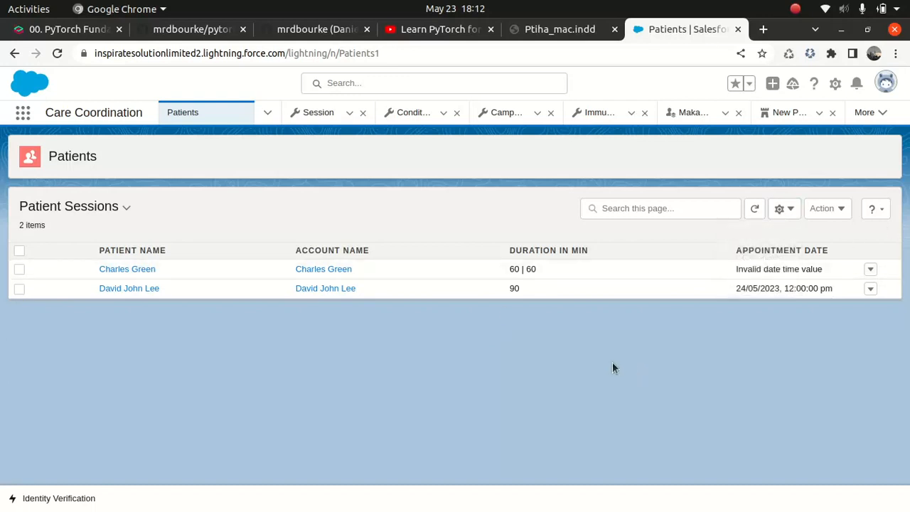